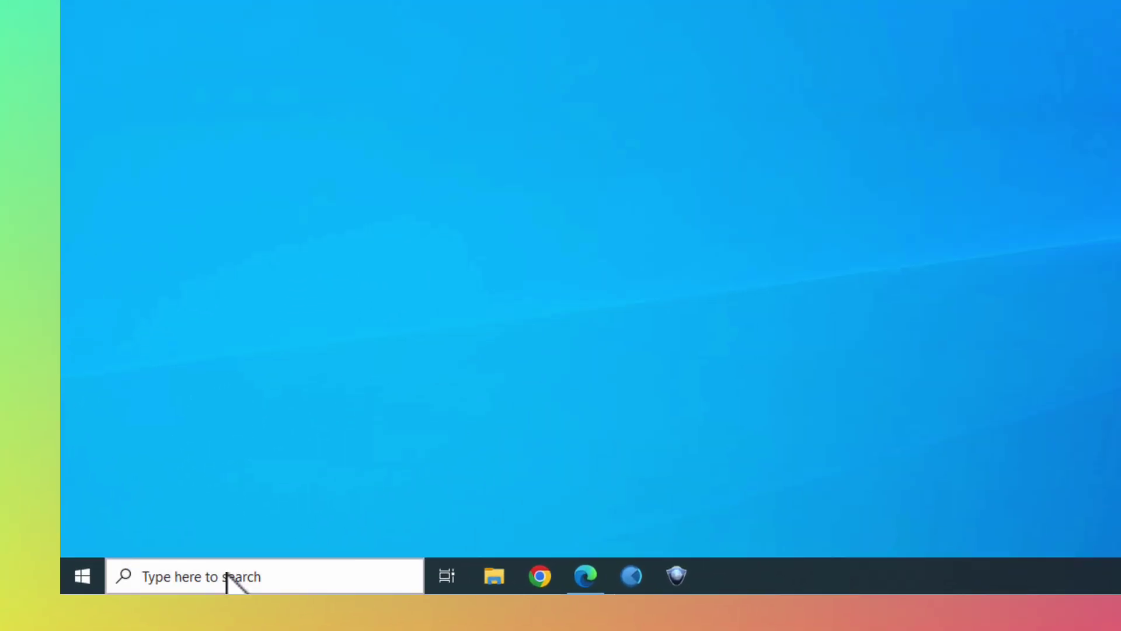
# - Search for regedit, launch Registry Editor and approve the administrator prompt
pyautogui.click(225, 576)
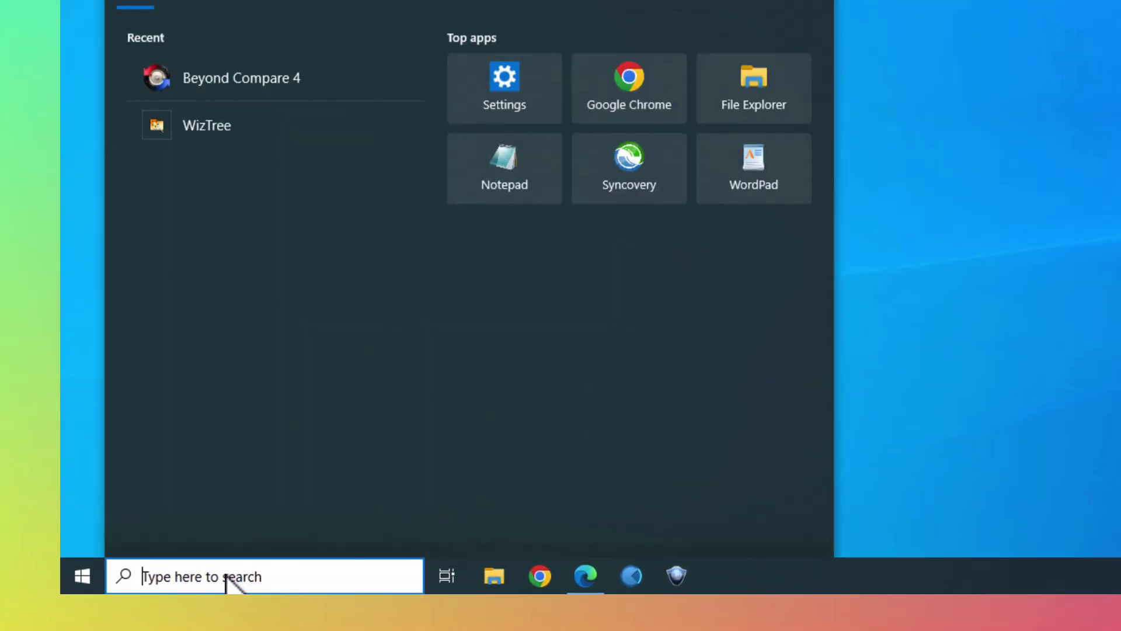
pyautogui.write('regedit')
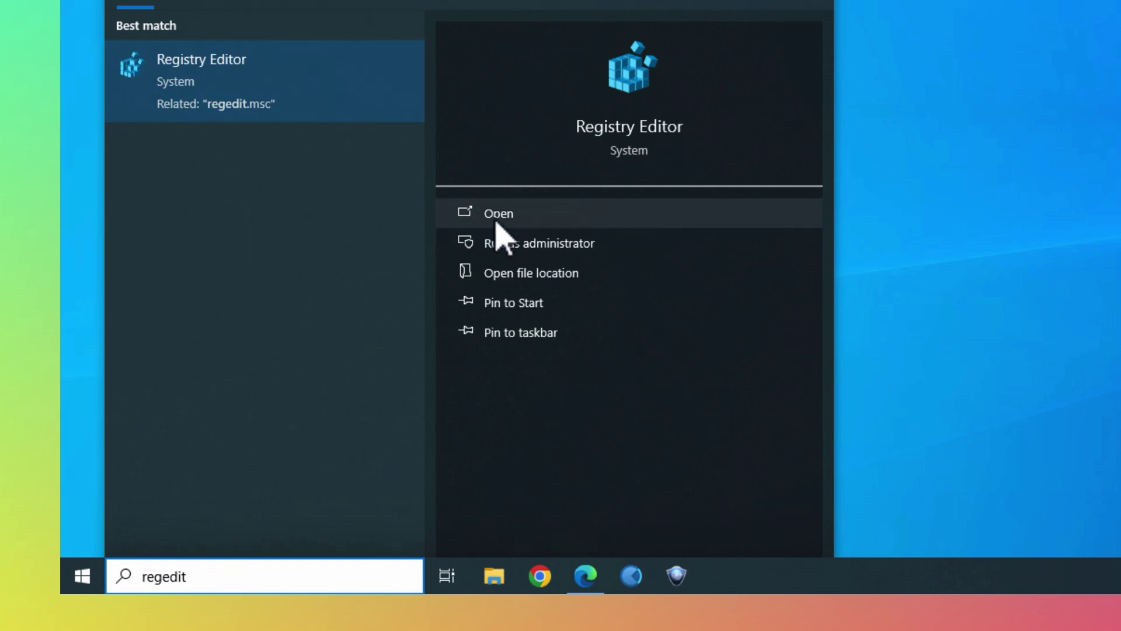
pyautogui.click(489, 227)
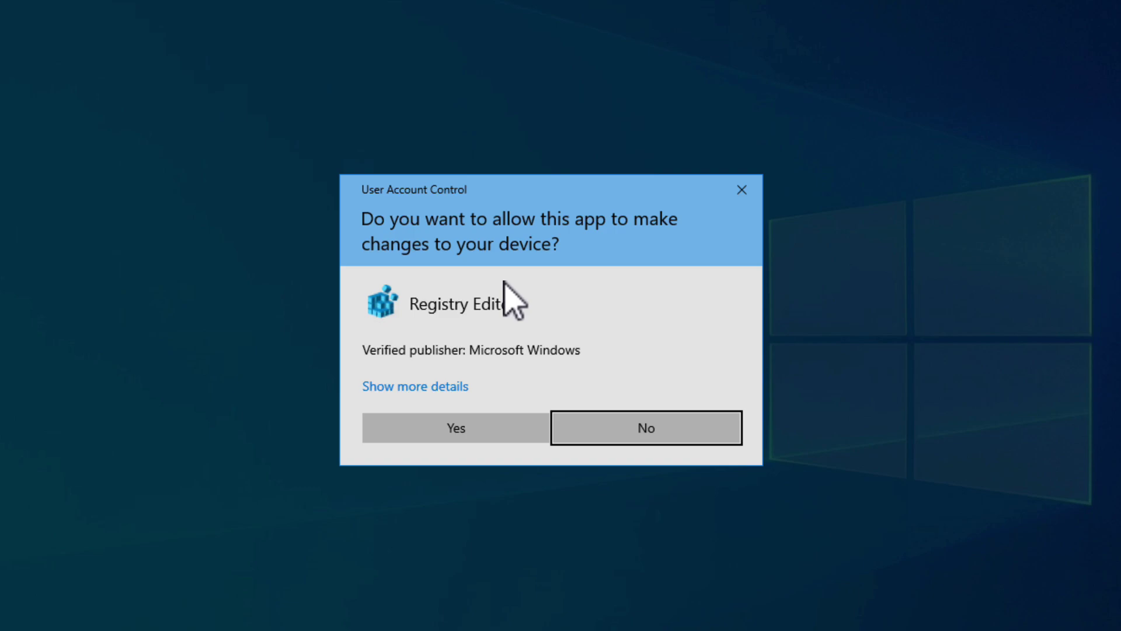
pyautogui.click(460, 435)
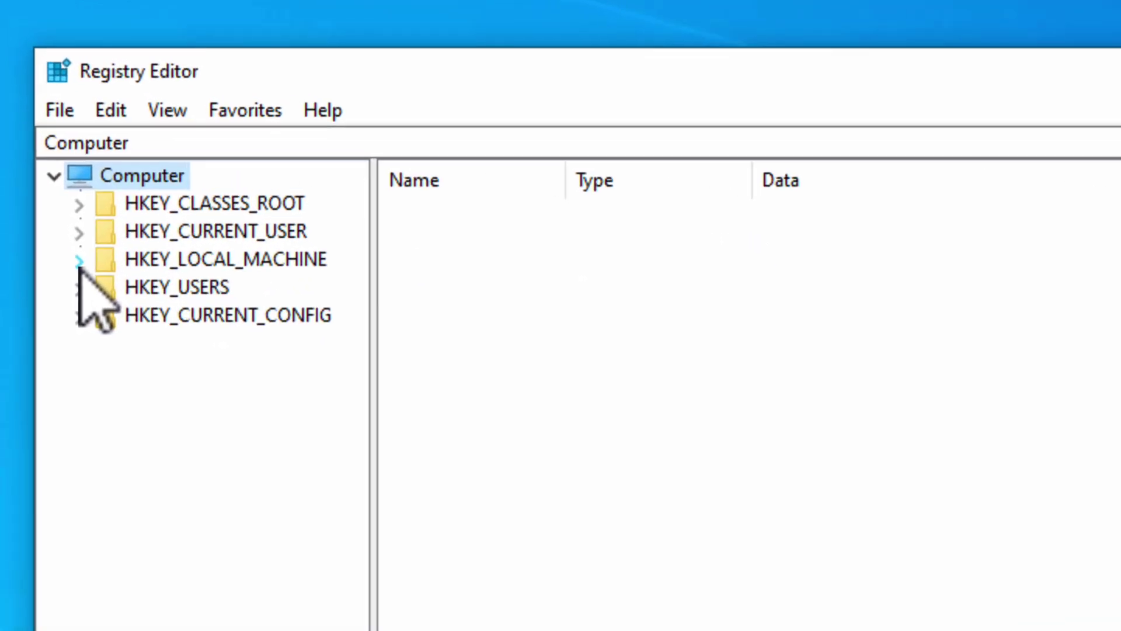
# - Expand HKEY_LOCAL_MACHINE\SOFTWARE\Policies\Microsoft\Windows, widen the tree, and select WindowsUpdate
pyautogui.click(79, 262)
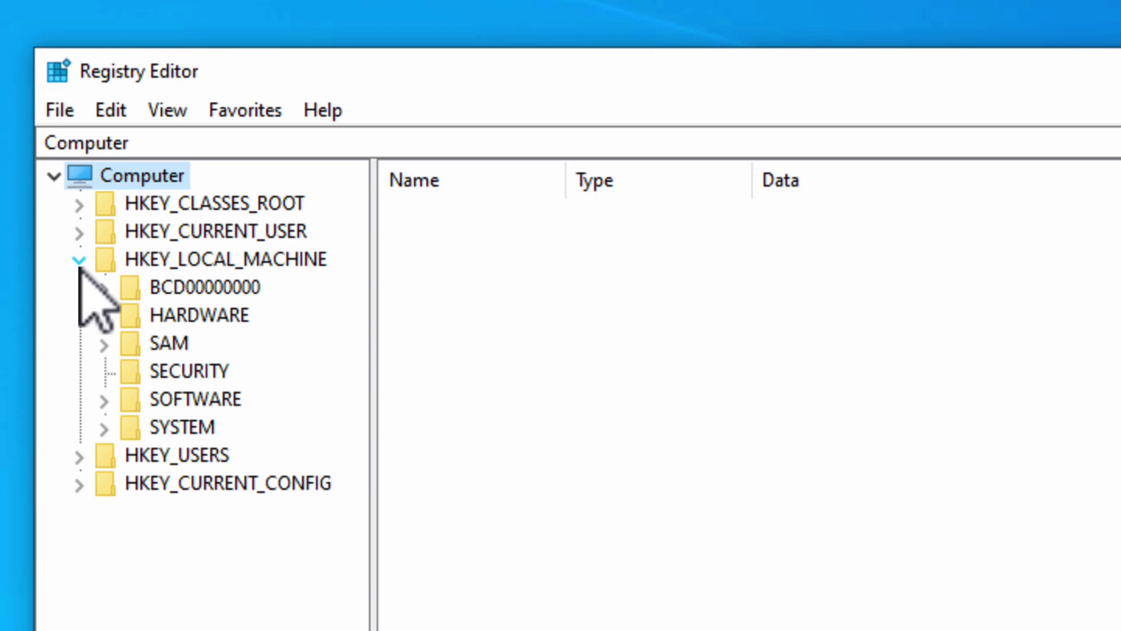
pyautogui.click(104, 401)
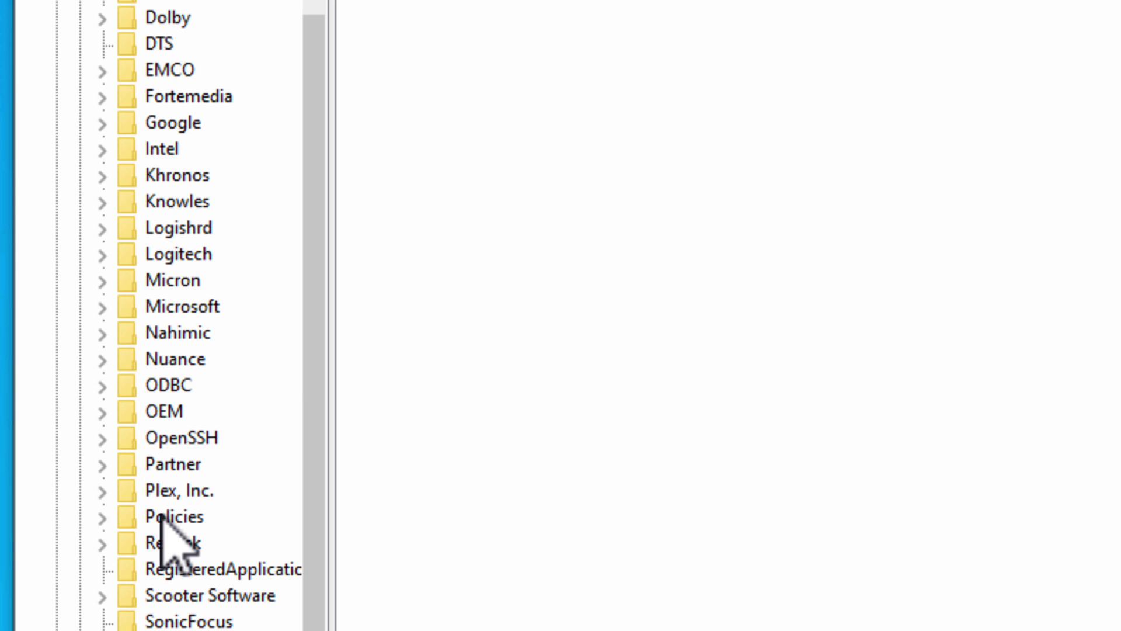
pyautogui.click(103, 519)
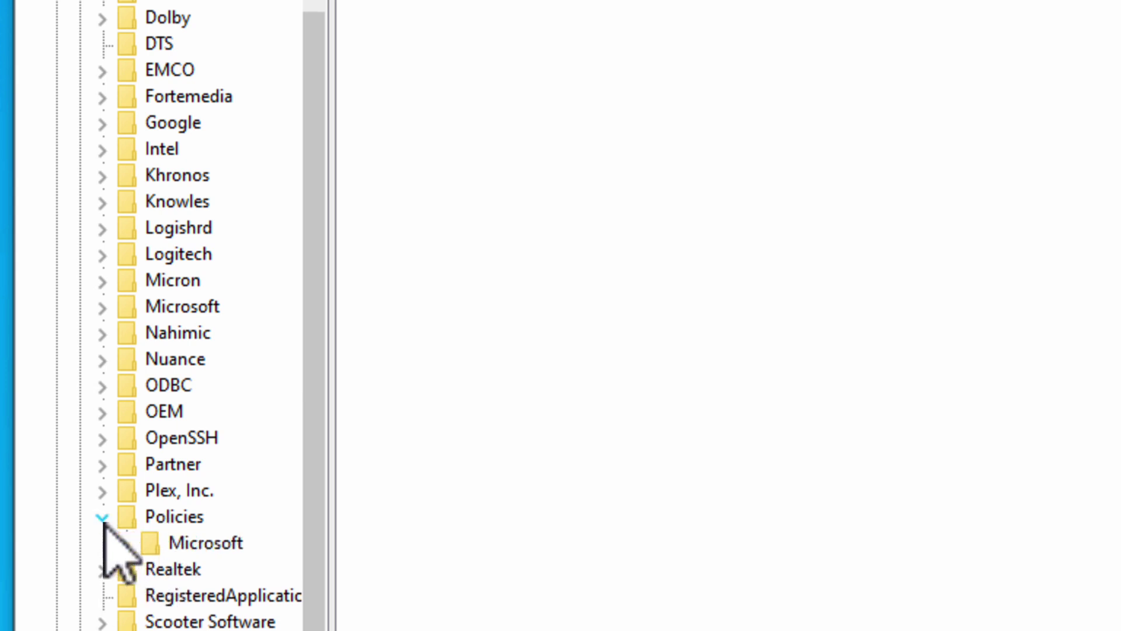
pyautogui.click(123, 543)
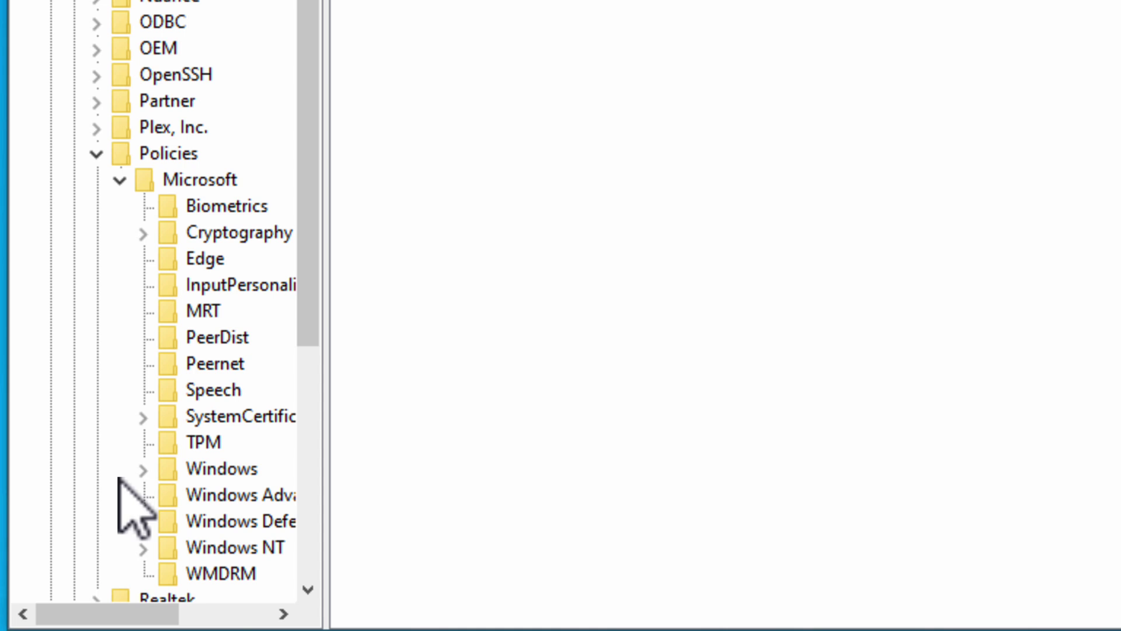
pyautogui.click(143, 469)
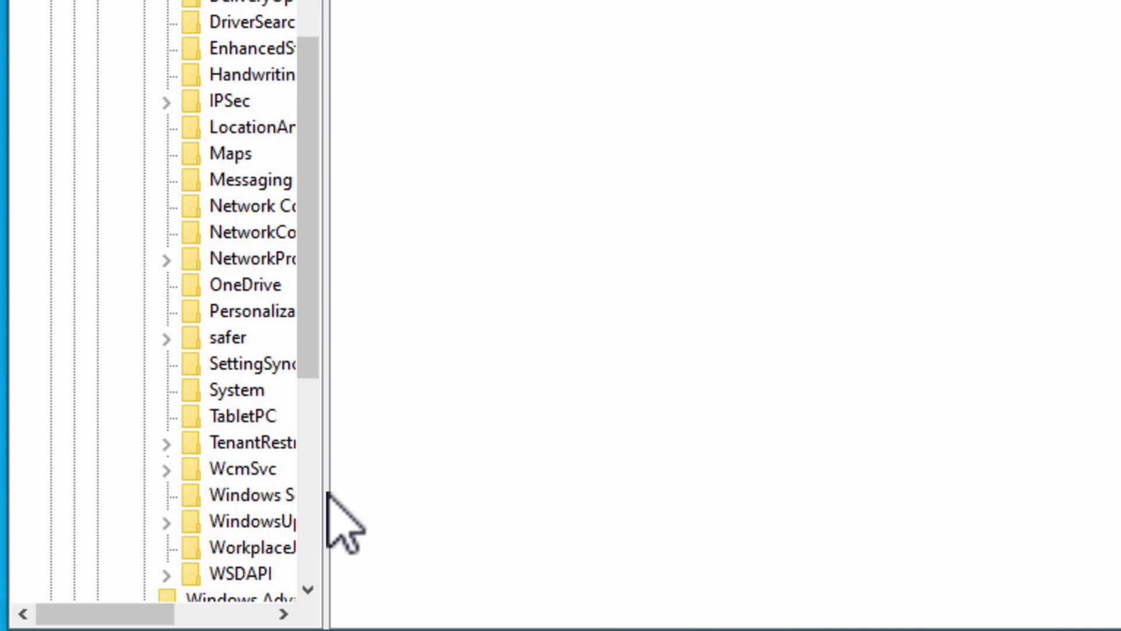
pyautogui.moveTo(327, 493); pyautogui.dragTo(410, 498)
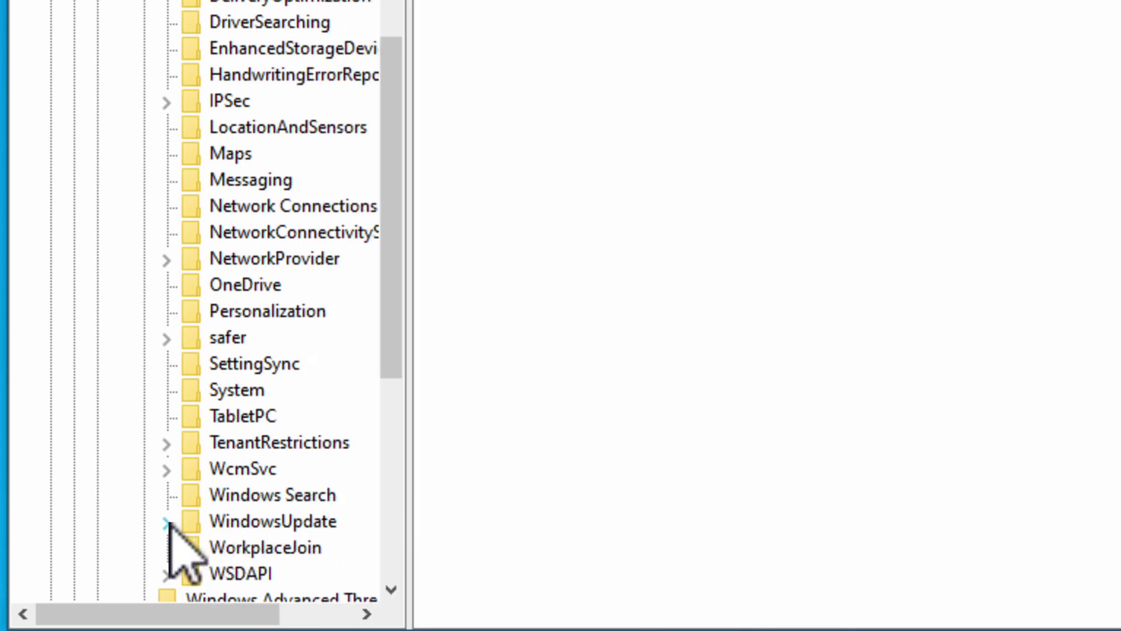
pyautogui.click(222, 522)
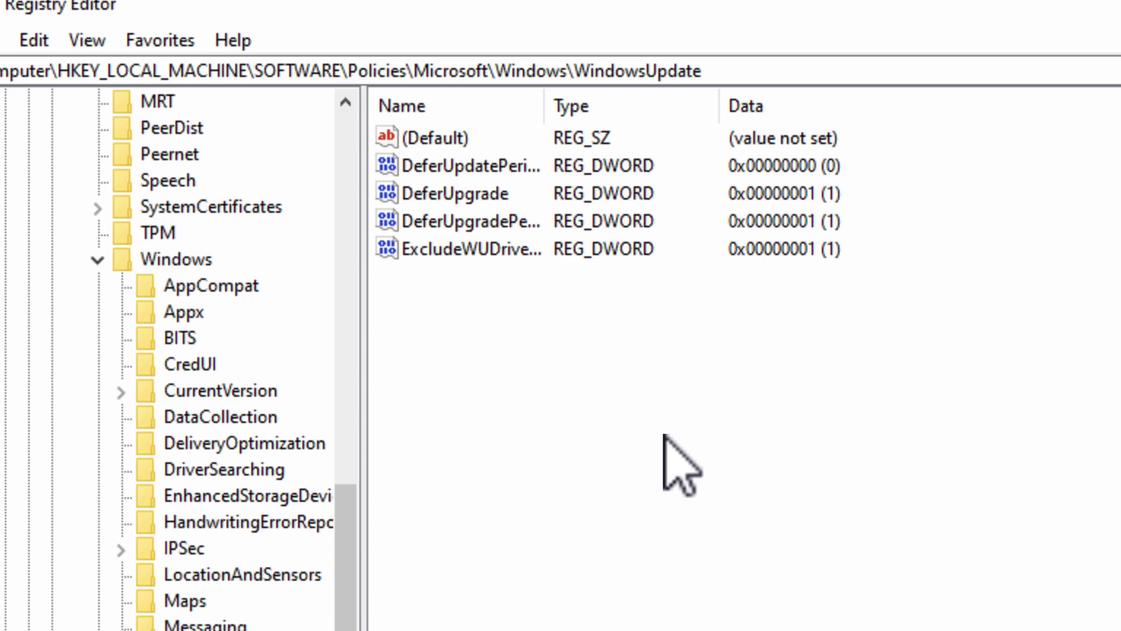
# - Create a string value named ProductVersion with data 'Windows 10' in WindowsUpdate
pyautogui.rightClick(558, 490)
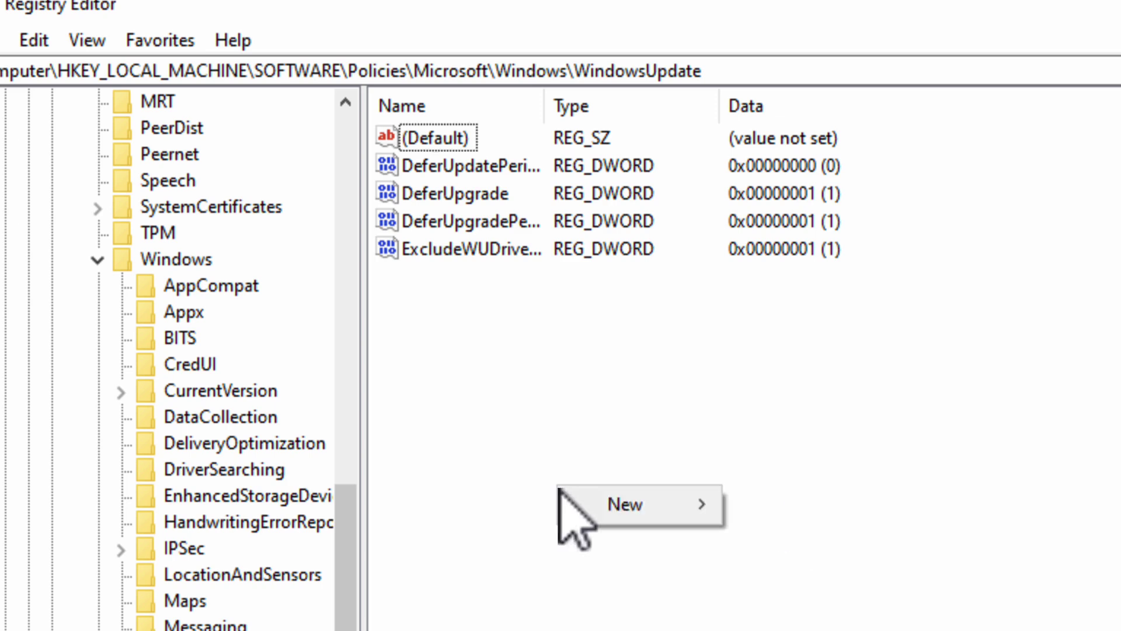
pyautogui.moveTo(610, 513)
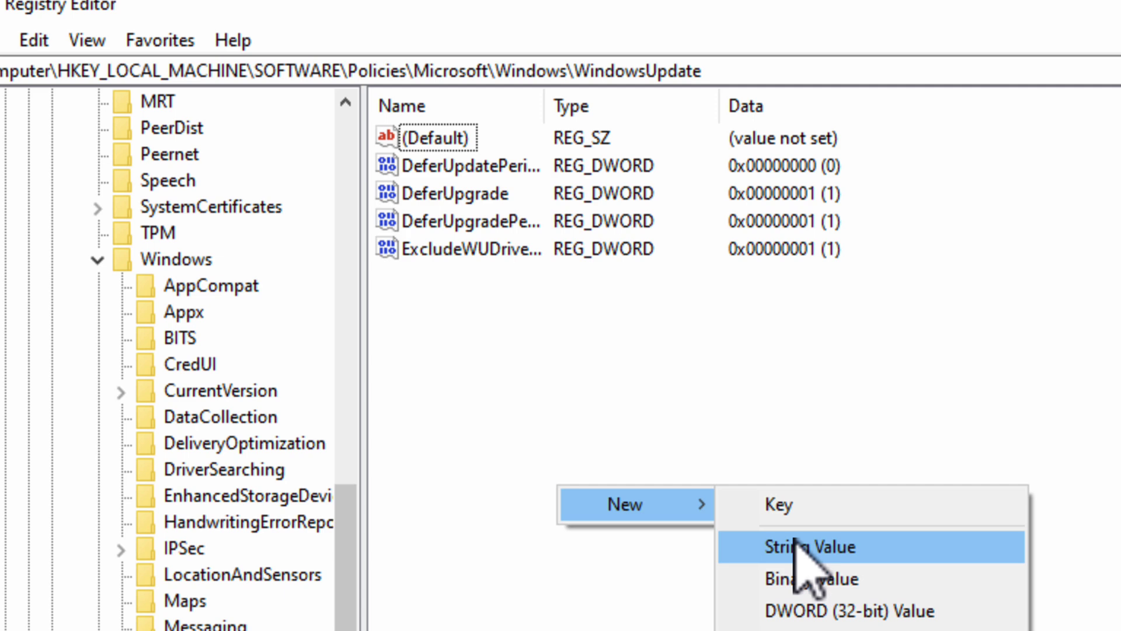
pyautogui.click(796, 543)
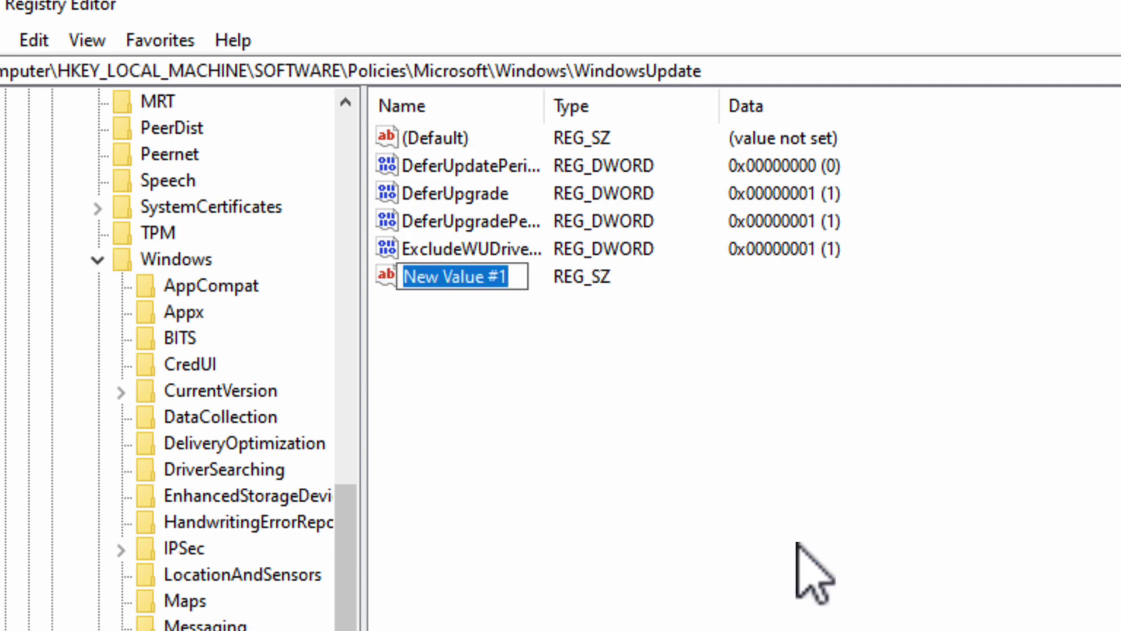
pyautogui.write('Product')
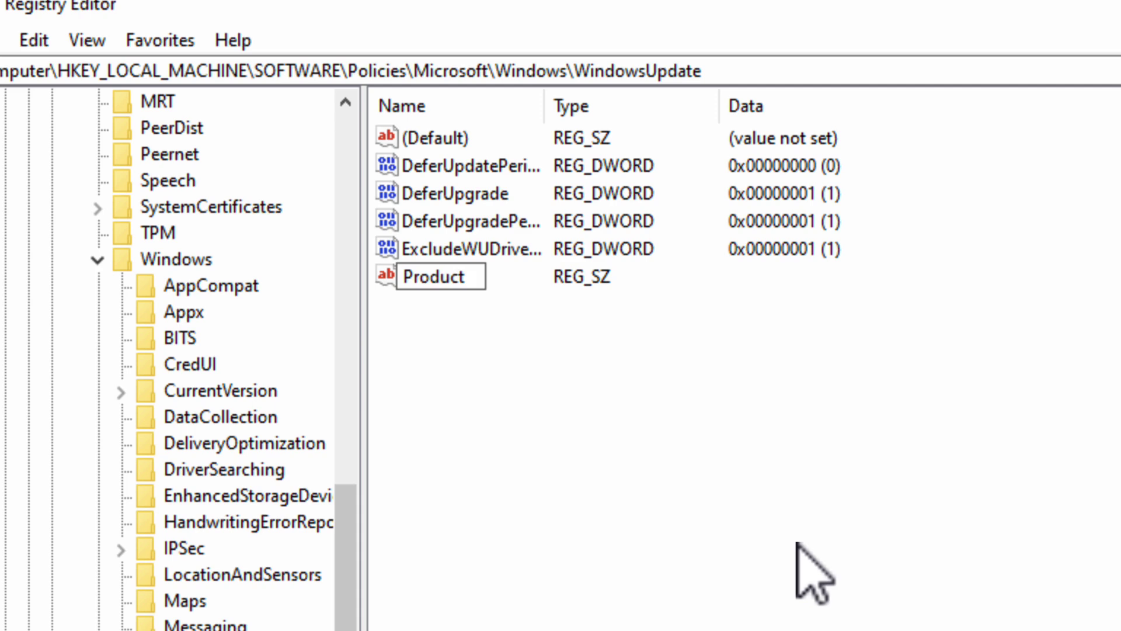
pyautogui.write('Version')
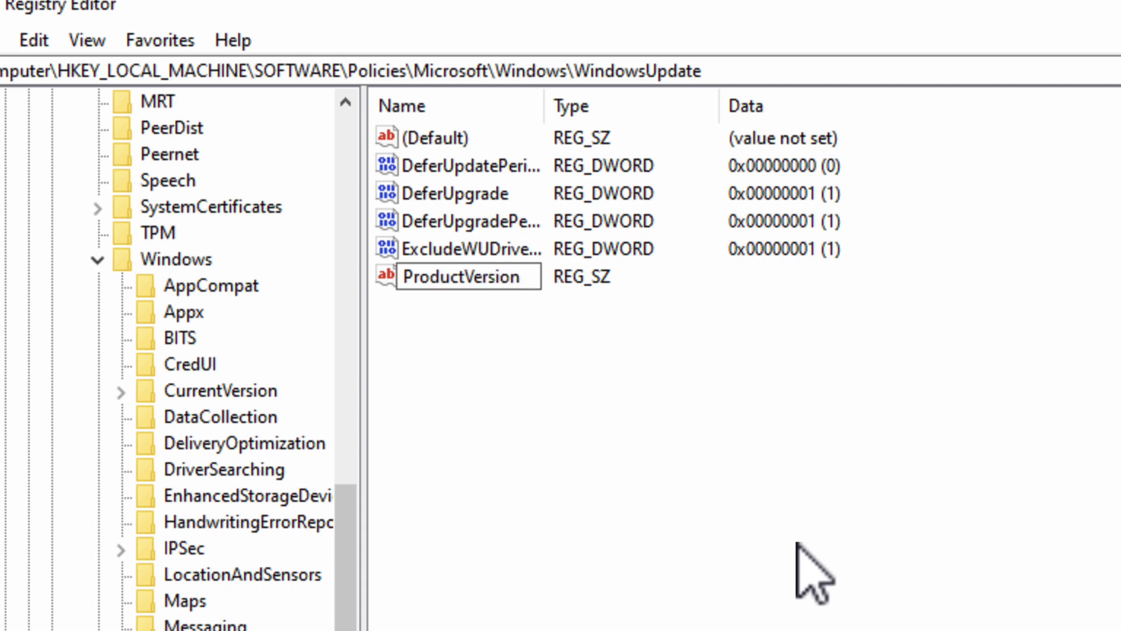
pyautogui.press('Return')
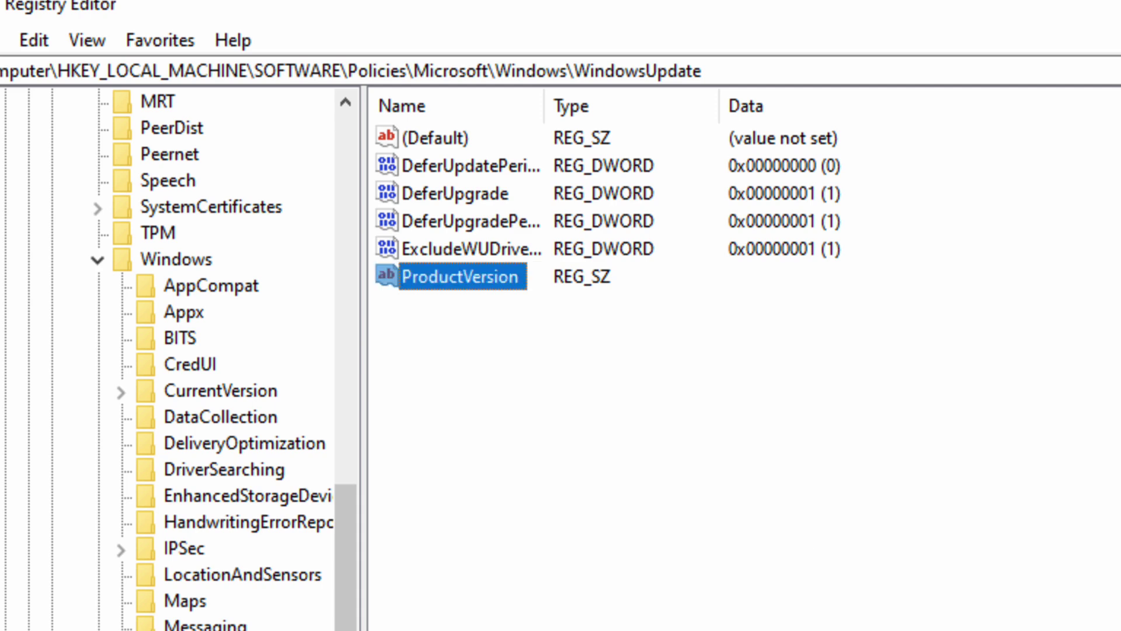
pyautogui.doubleClick(488, 279)
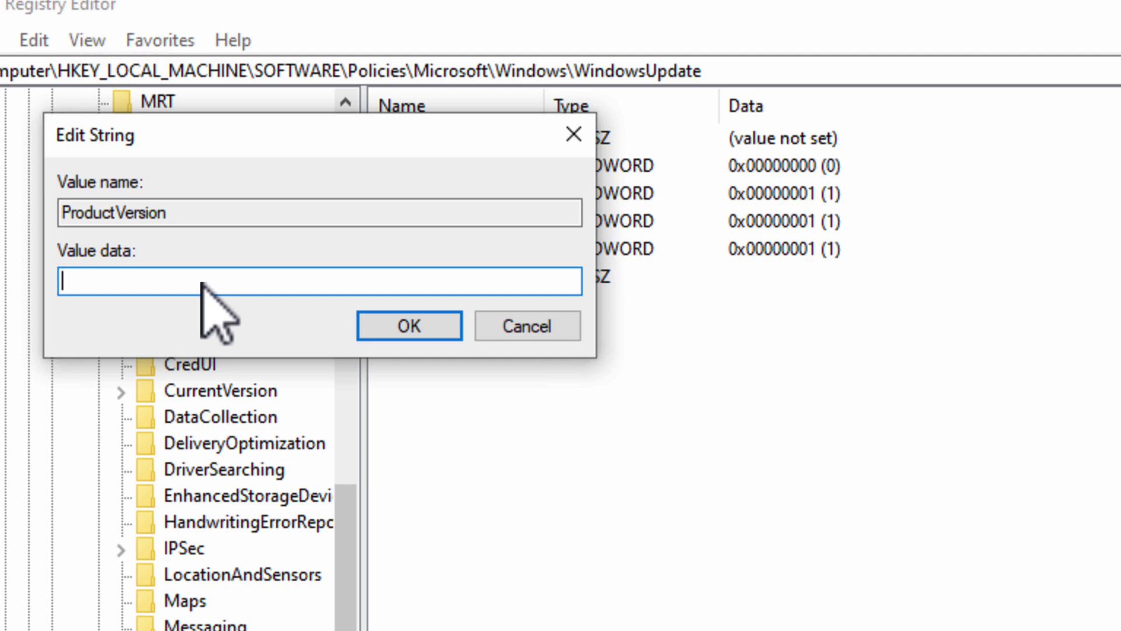
pyautogui.write('Windows ')
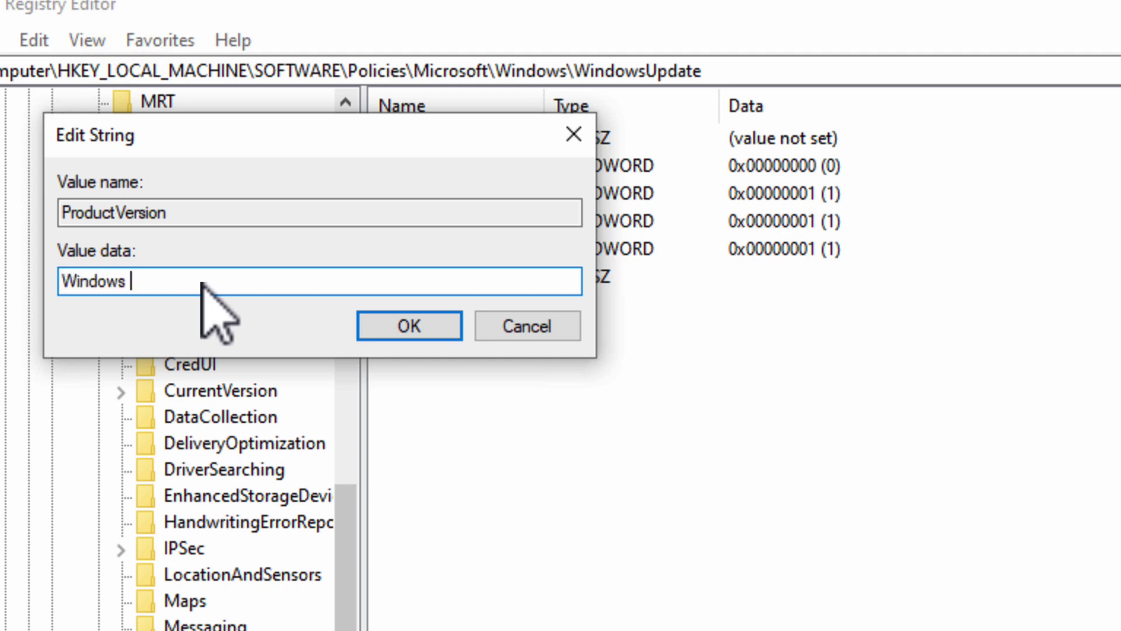
pyautogui.write('10')
pyautogui.press('Return')
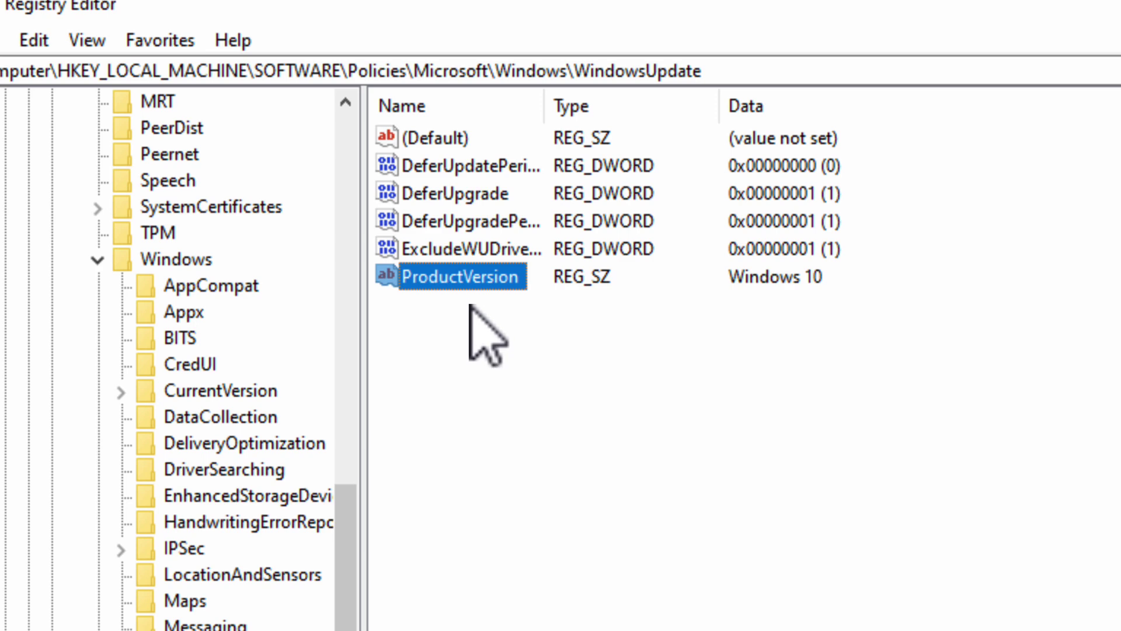
# - Create a DWORD (32-bit) value named TargetReleaseVersion and set its data to 1
pyautogui.rightClick(483, 351)
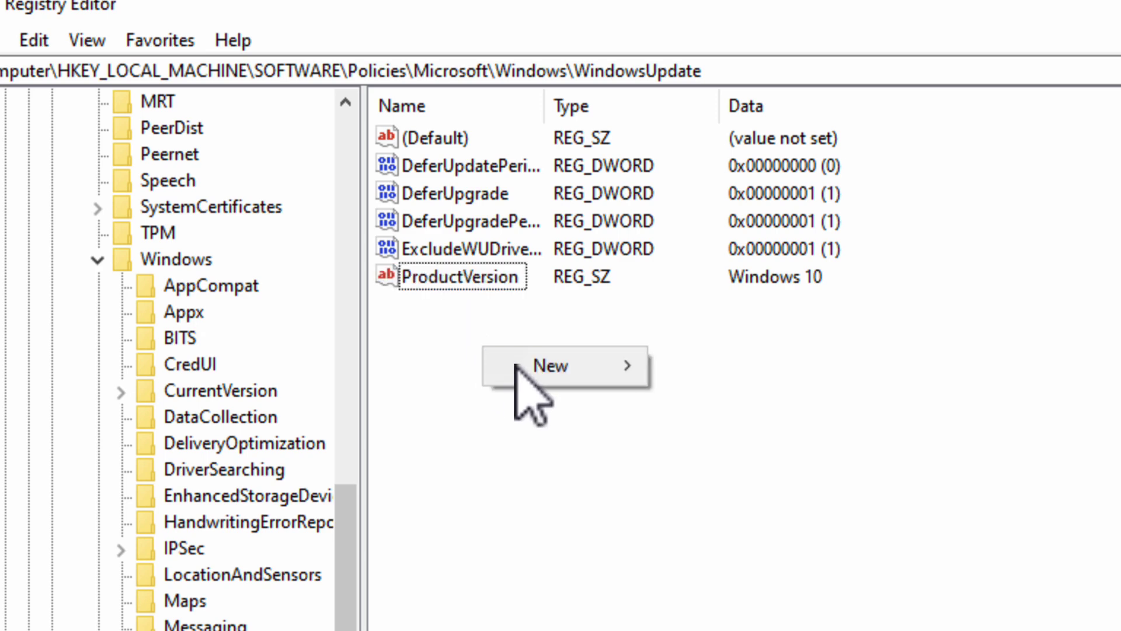
pyautogui.moveTo(528, 372)
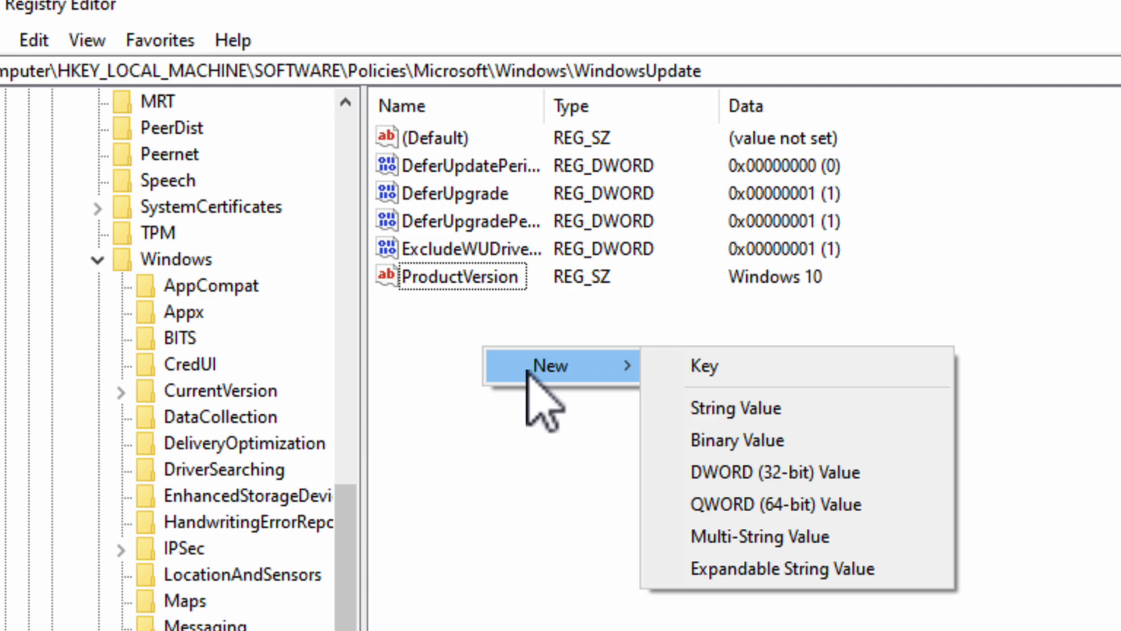
pyautogui.click(776, 475)
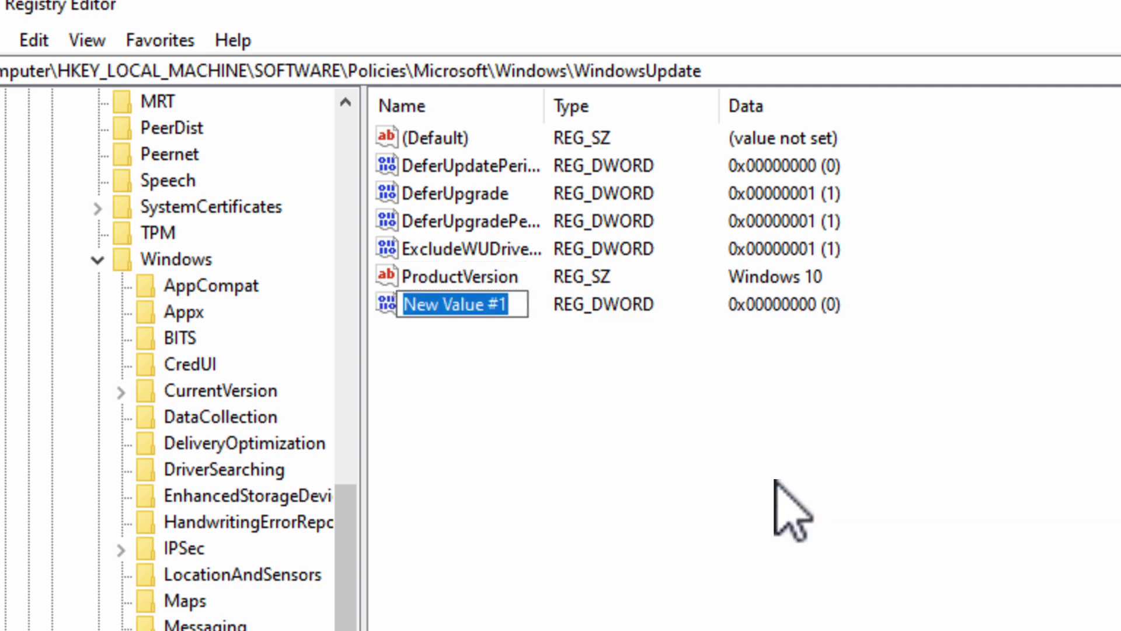
pyautogui.write('Target')
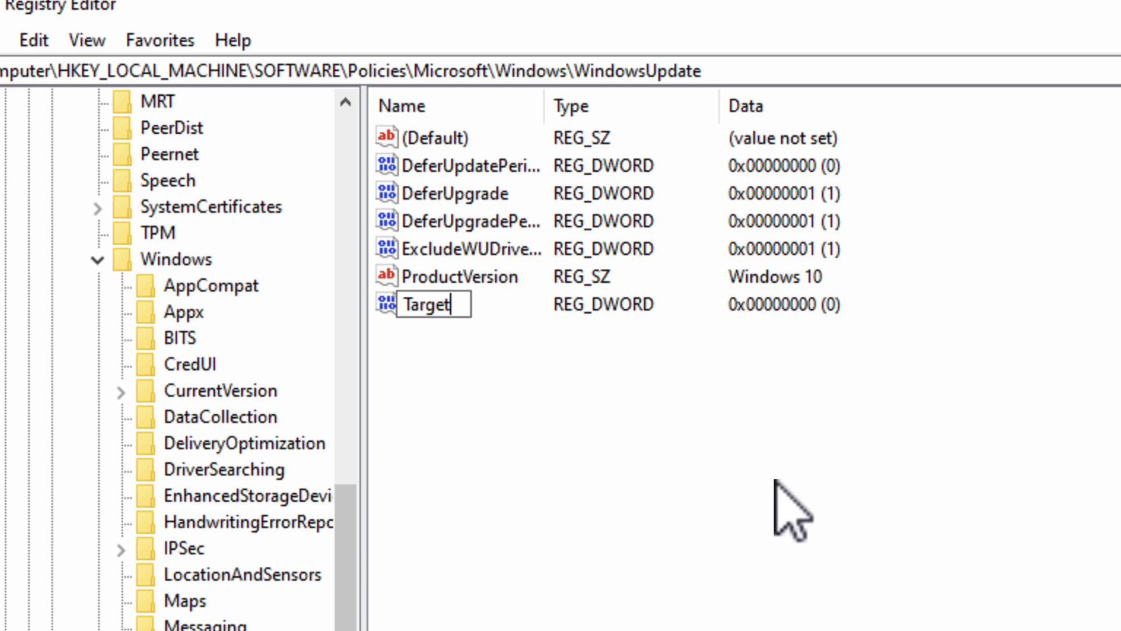
pyautogui.write('ReleaseVers')
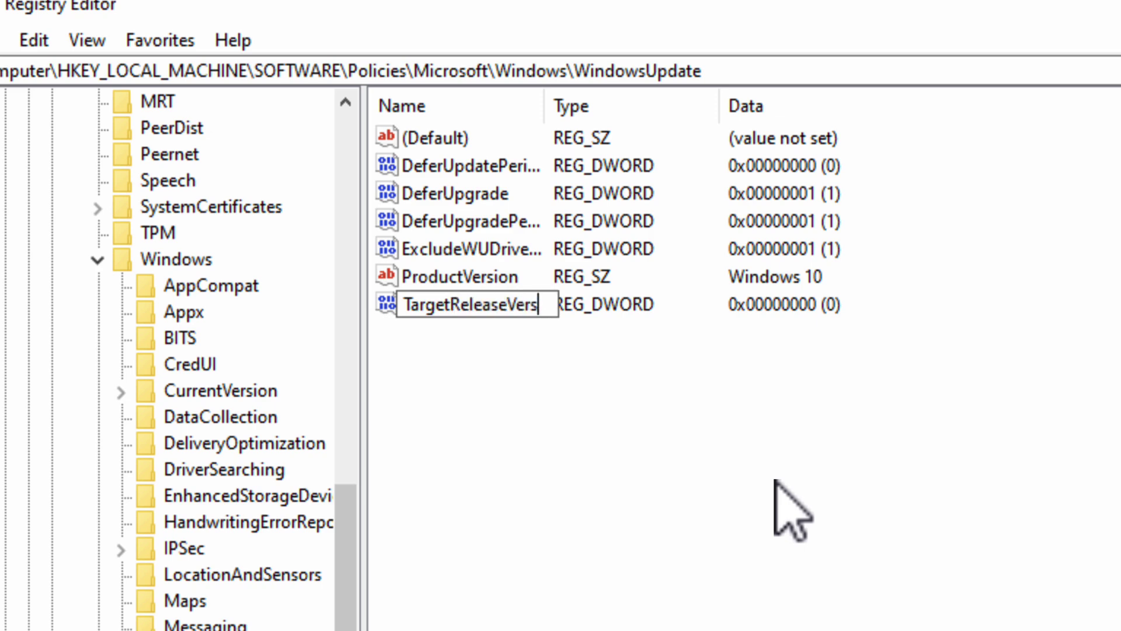
pyautogui.write('ionn')
pyautogui.press('BackSpace')
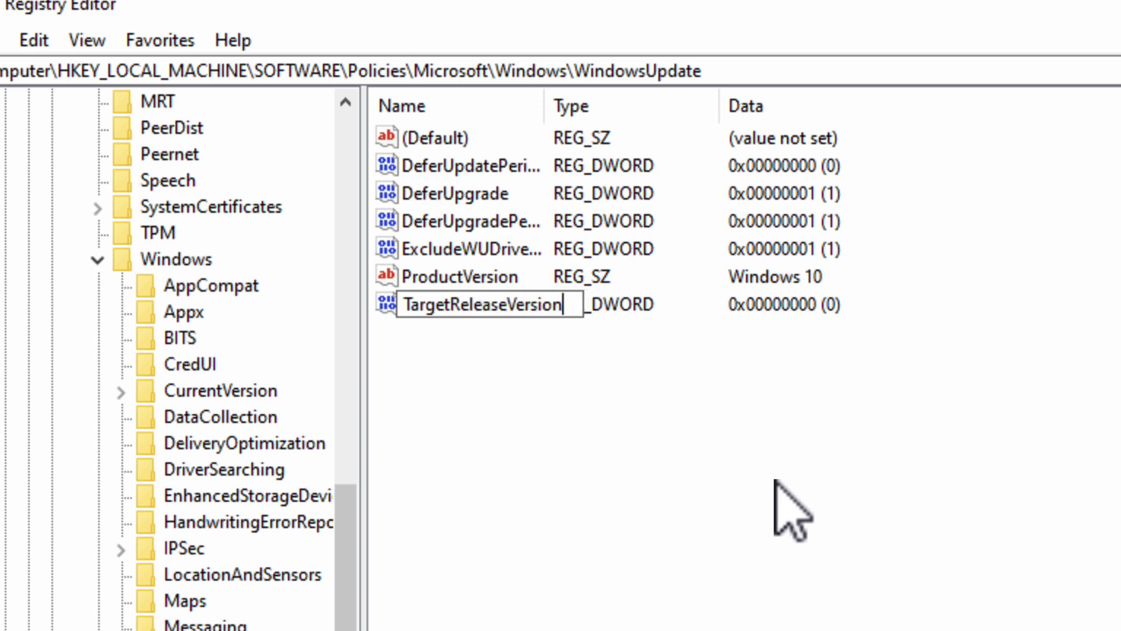
pyautogui.press('Return')
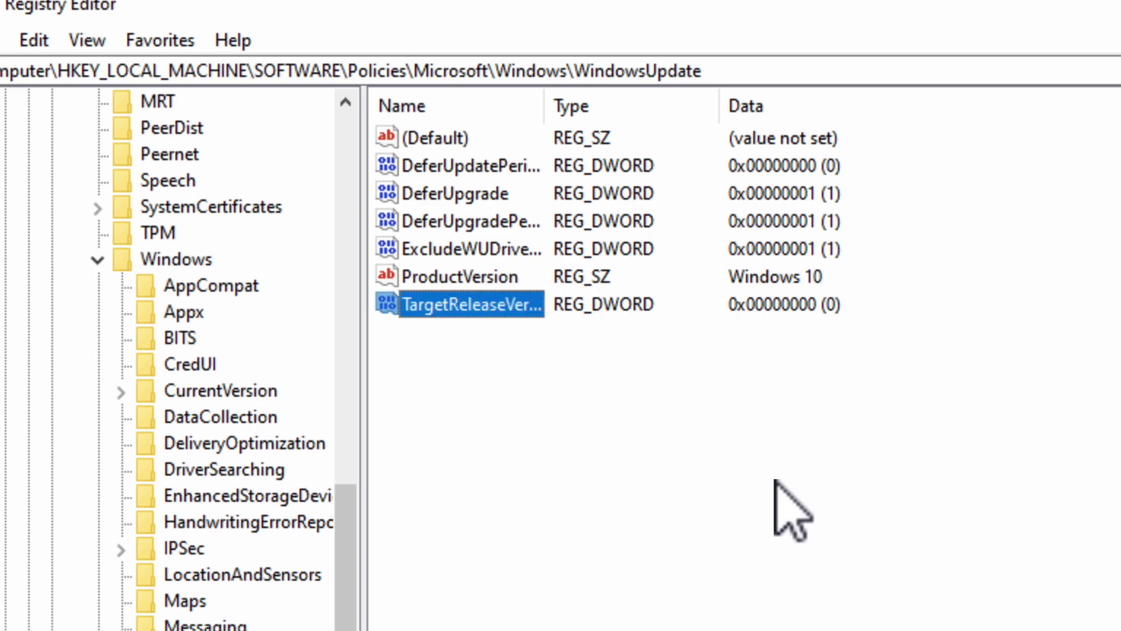
pyautogui.doubleClick(513, 308)
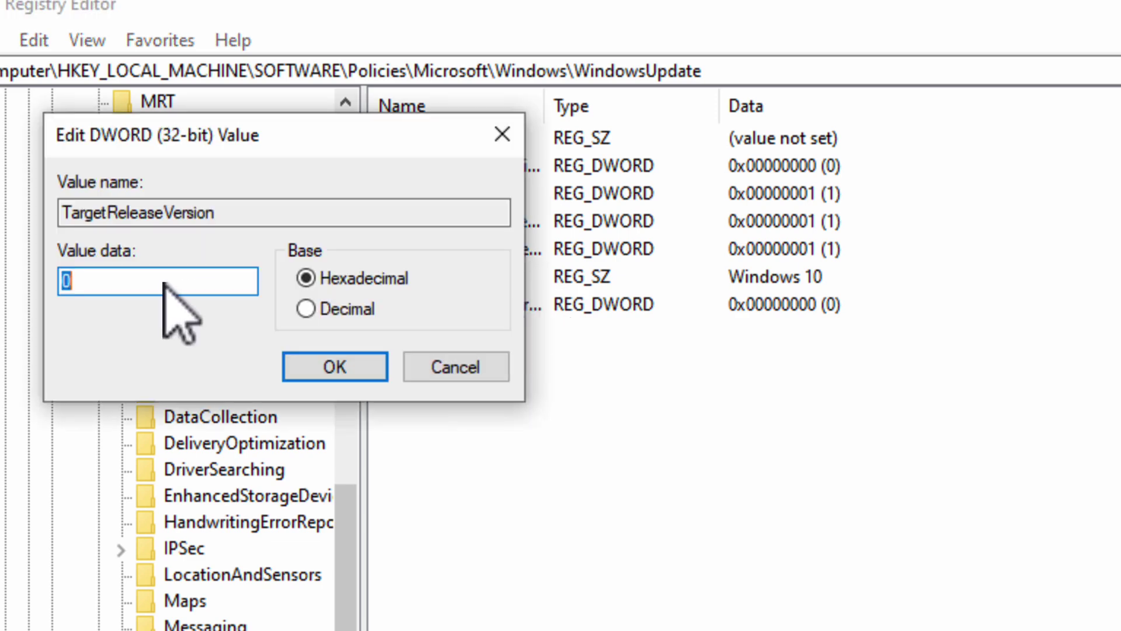
pyautogui.write('1')
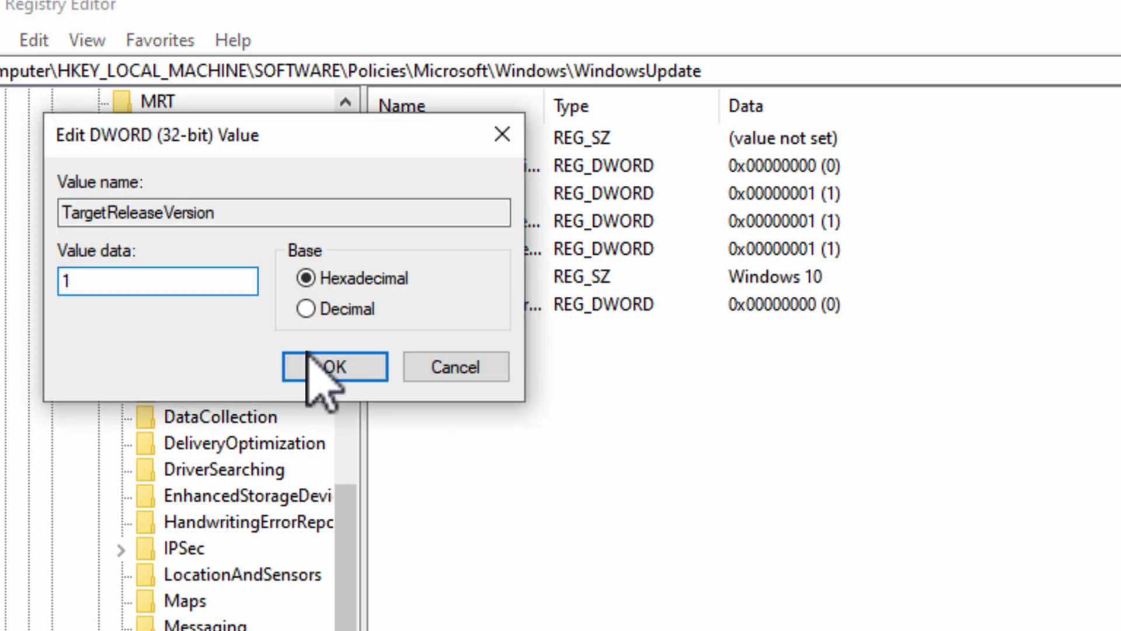
pyautogui.click(336, 367)
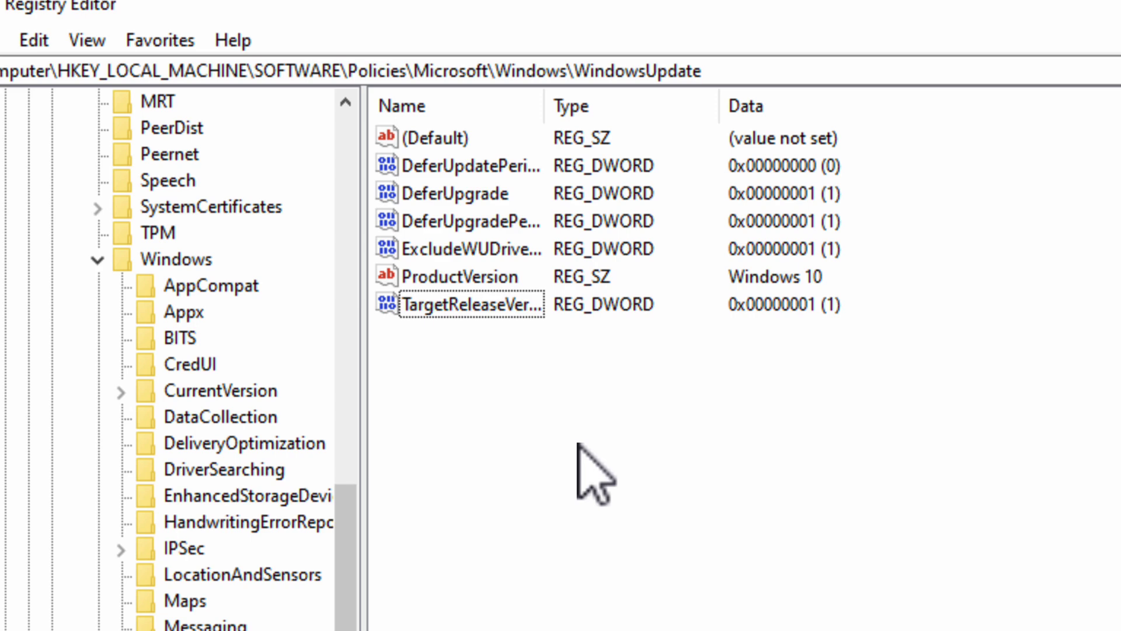
# - Create a string value TargetReleaseVersionInfo, widen the Name column, and enter 22H2 as its data
pyautogui.rightClick(540, 412)
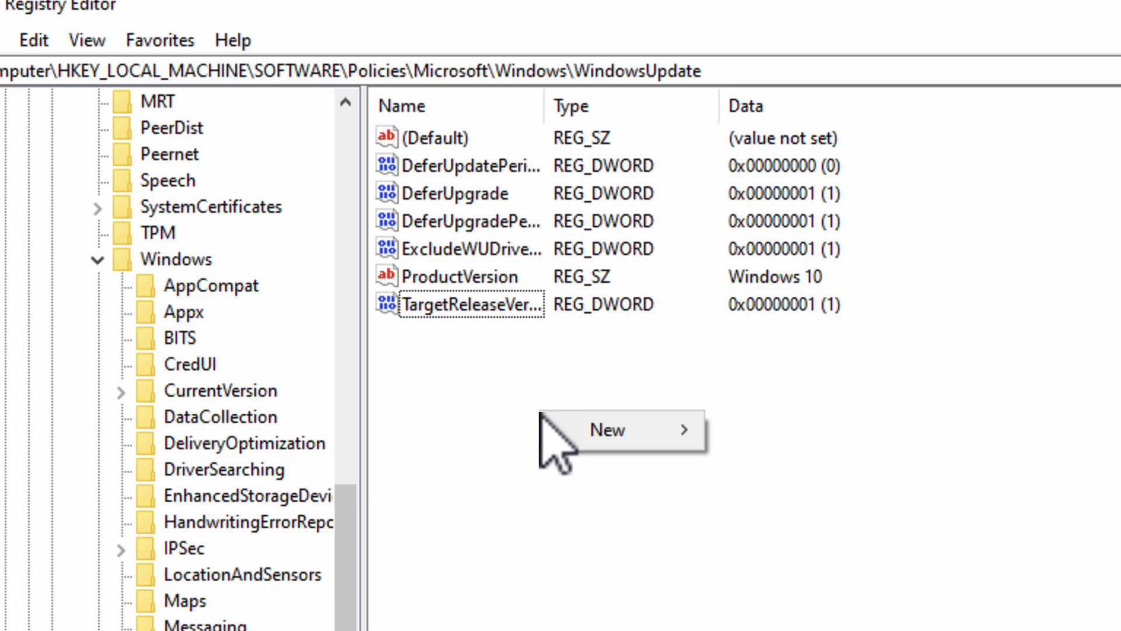
pyautogui.moveTo(590, 443)
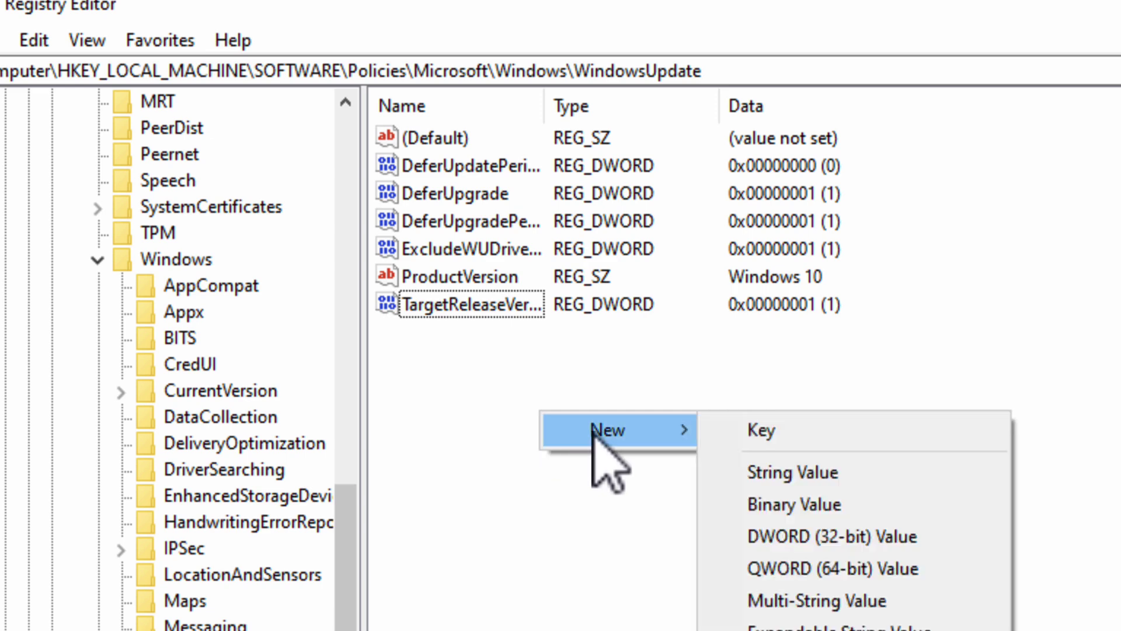
pyautogui.click(790, 473)
pyautogui.write('Target')
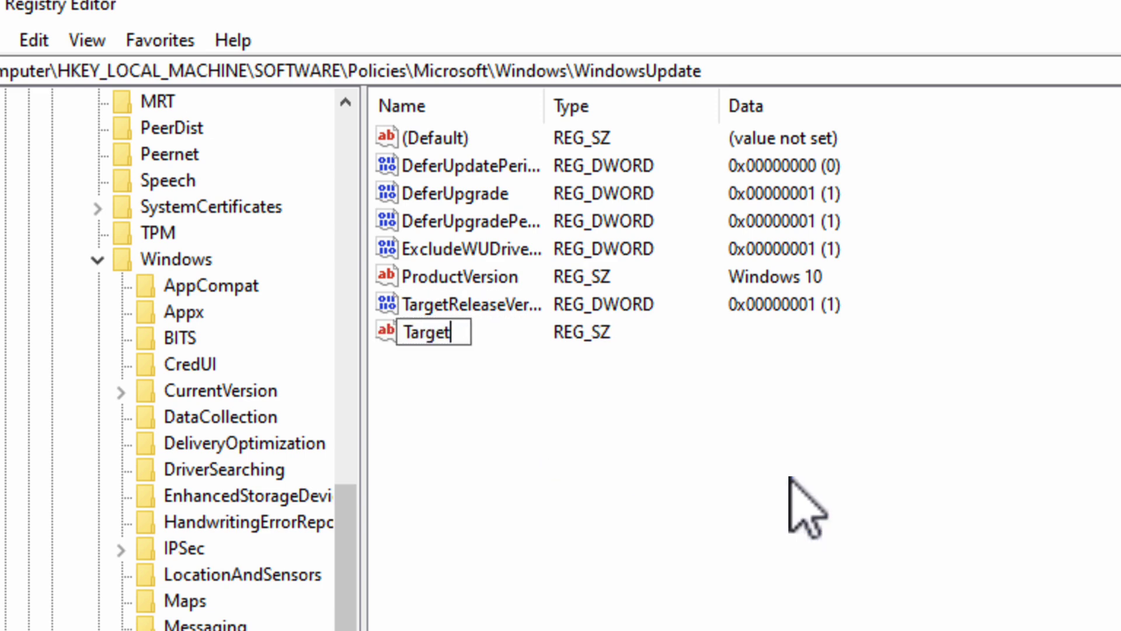
pyautogui.write('ReleaseVersio')
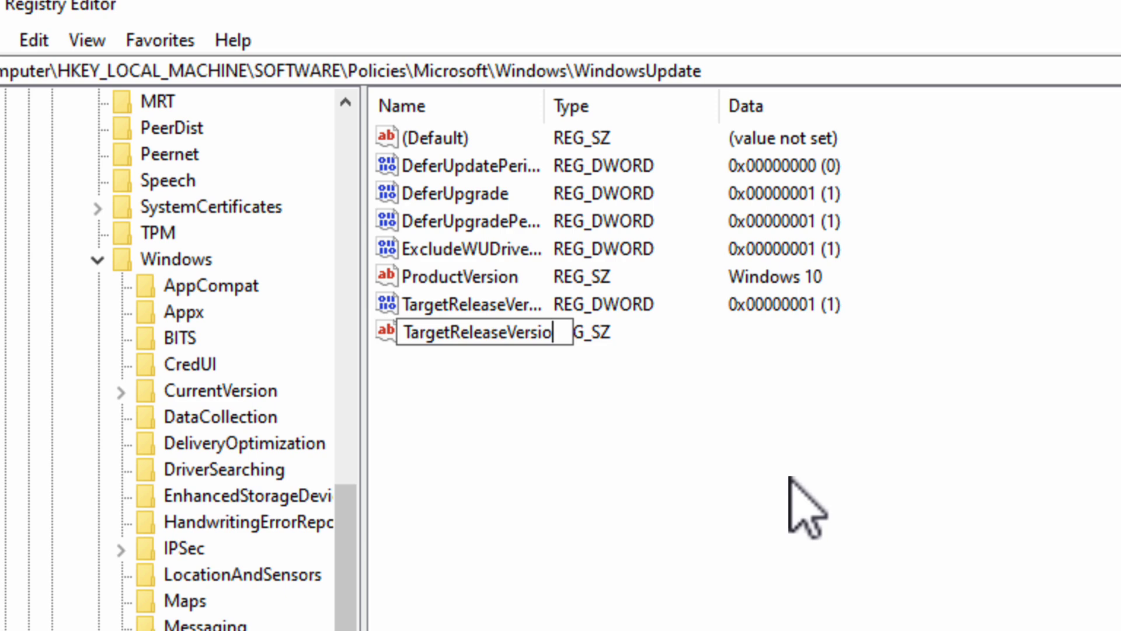
pyautogui.write('nInfo')
pyautogui.press('Return')
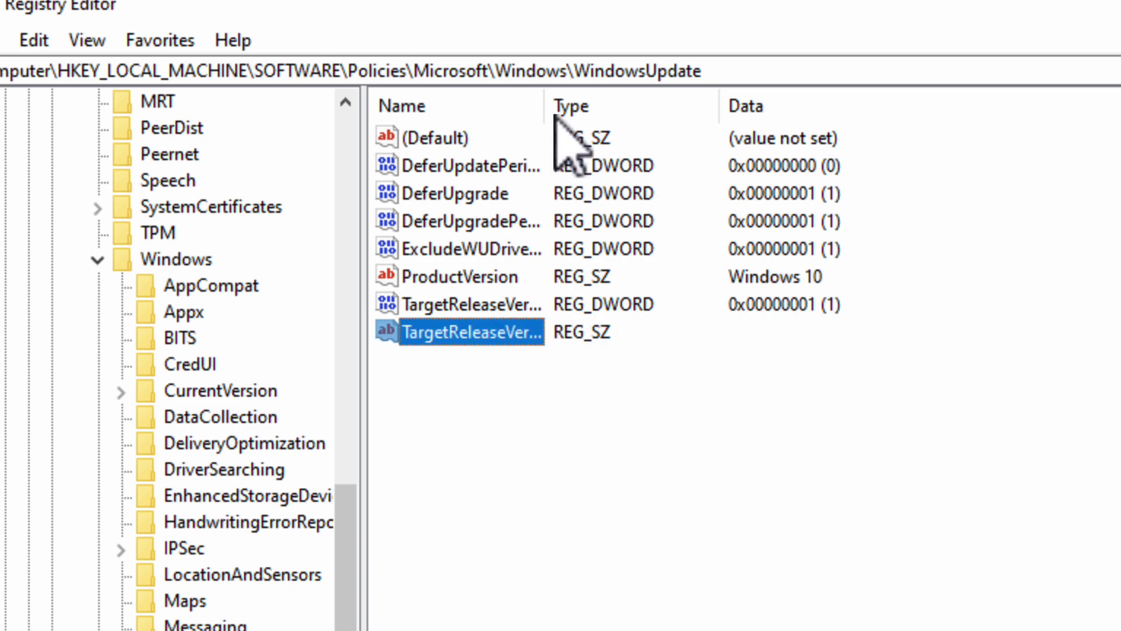
pyautogui.moveTo(555, 115); pyautogui.dragTo(782, 148)
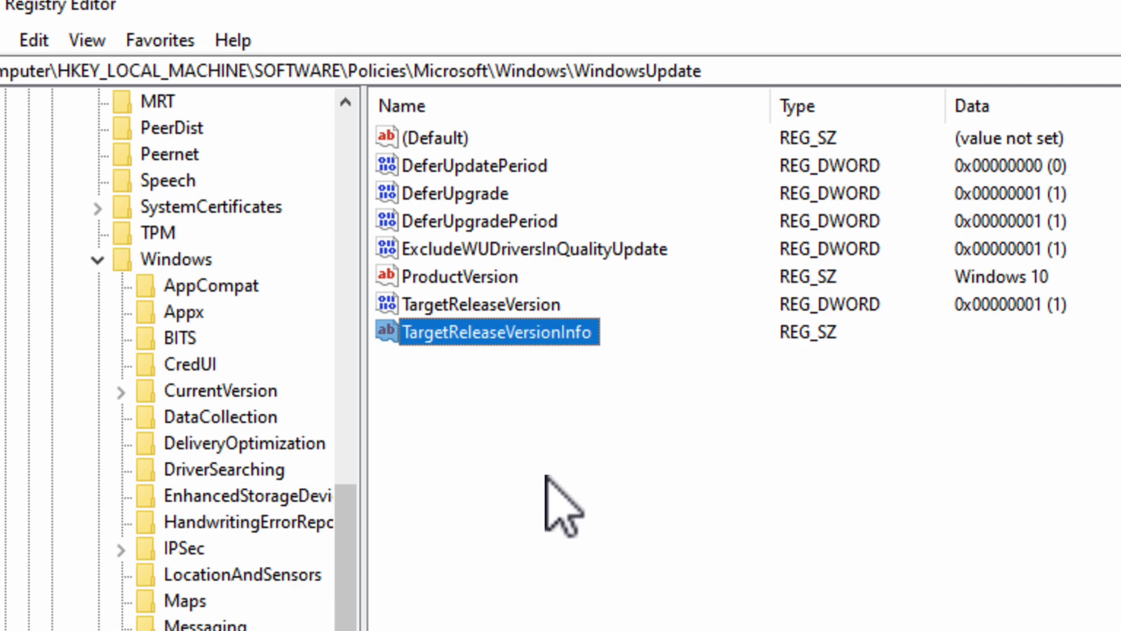
pyautogui.click(546, 476)
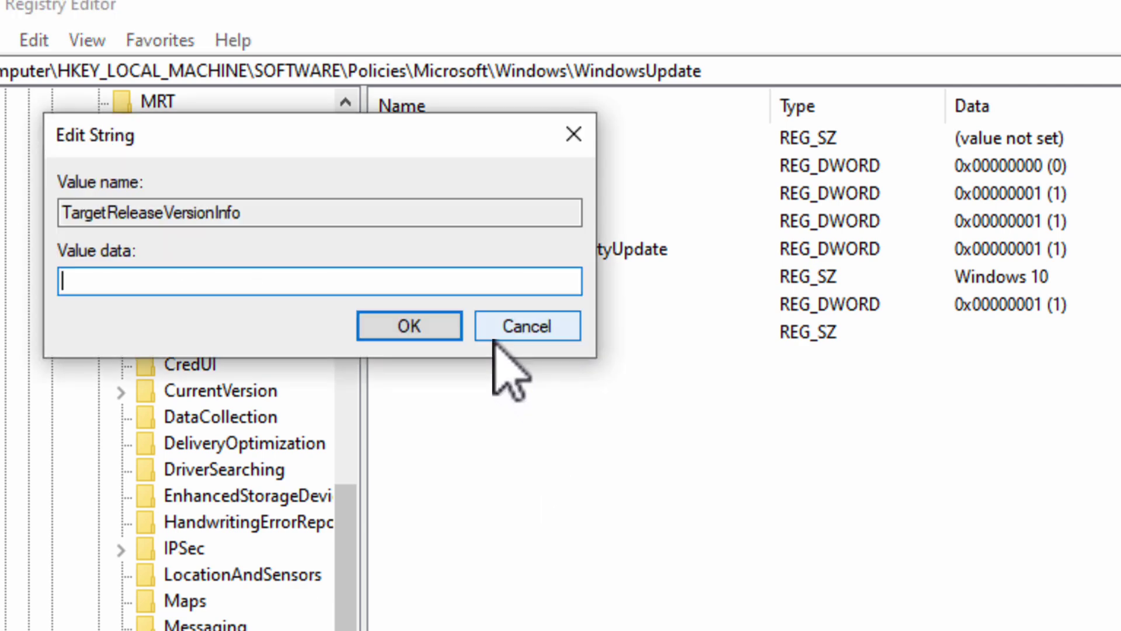
pyautogui.write('2')
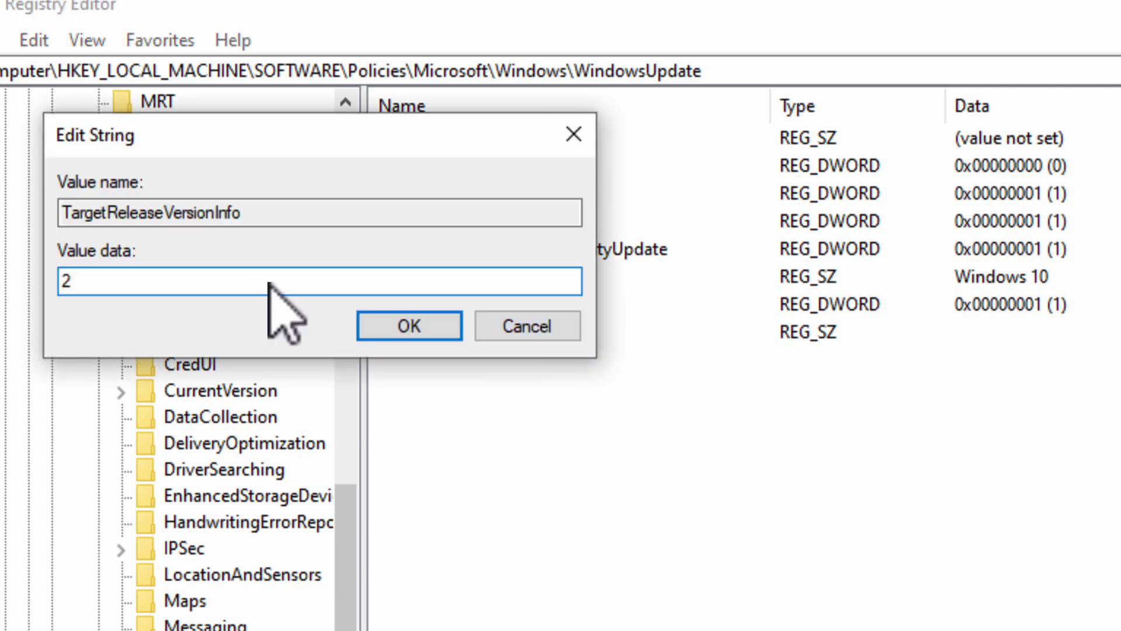
pyautogui.write('2H2')
# - Save 22H2 as the TargetReleaseVersionInfo data and close Registry Editor
pyautogui.click(412, 323)
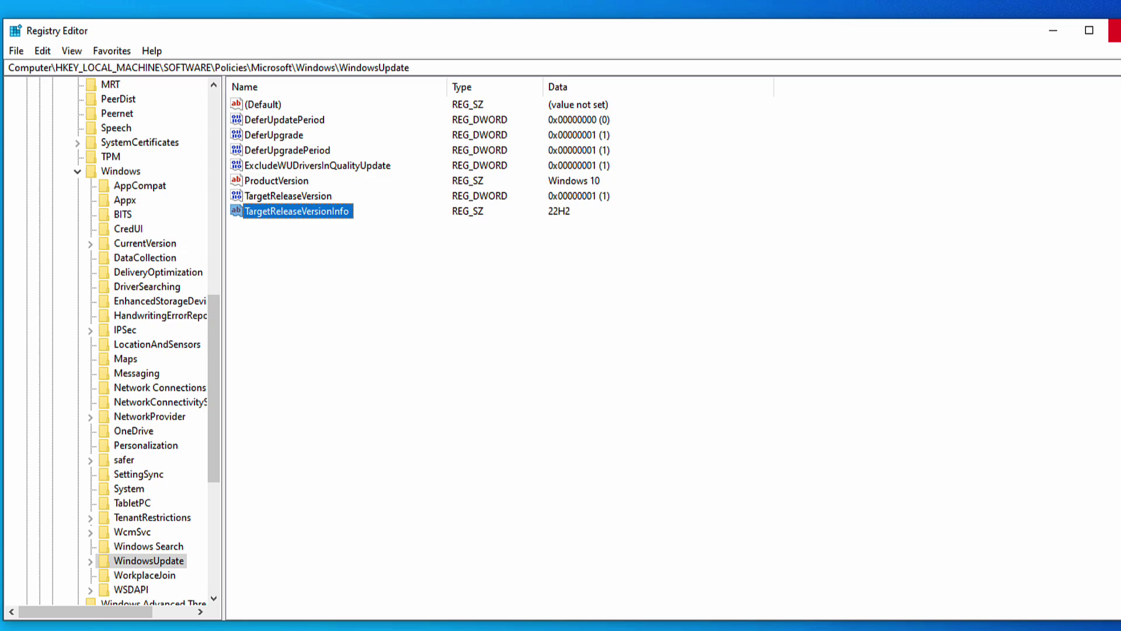
pyautogui.click(1093, 35)
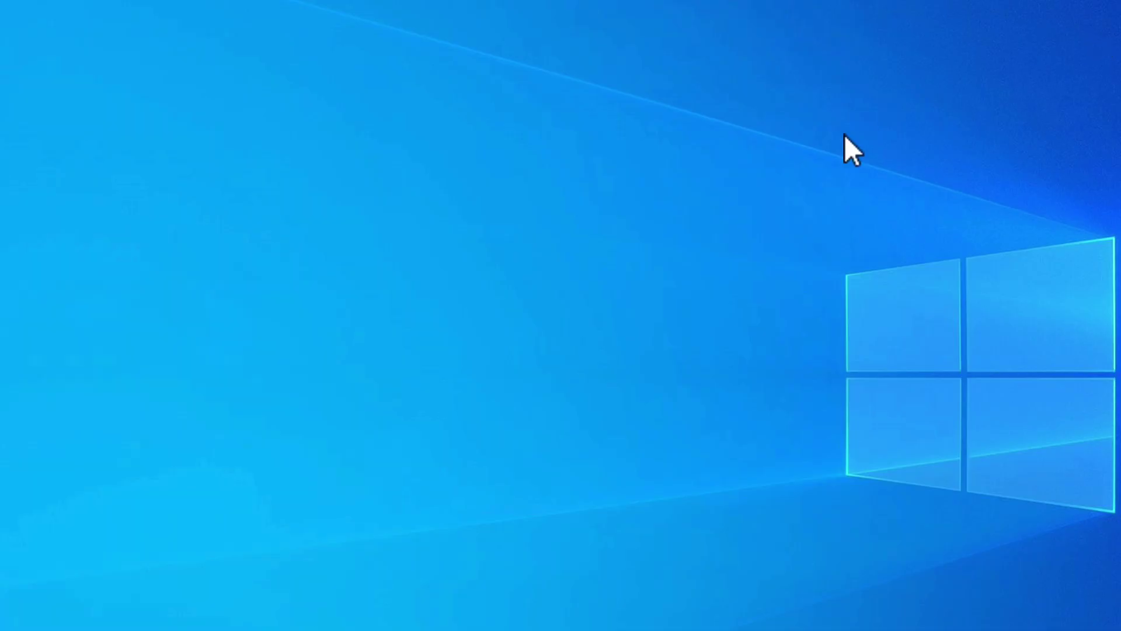